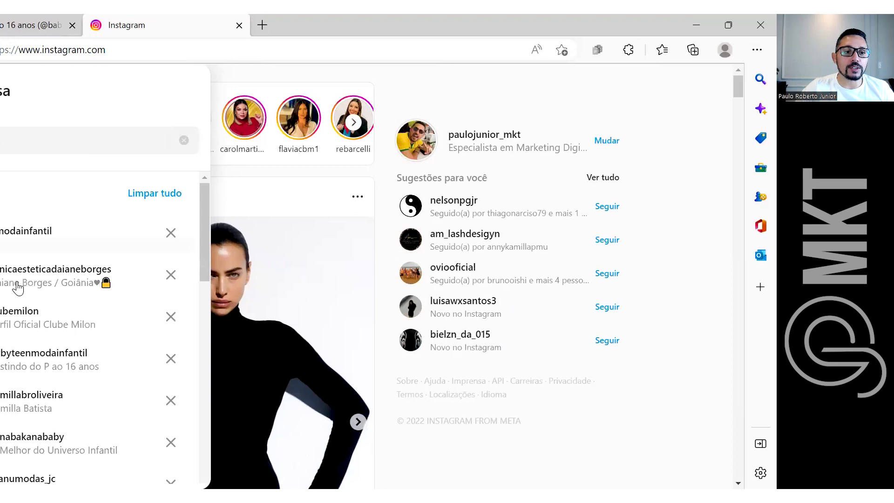
# Open the clubemilon profile from the recent searches, browse its feed, and open the post of the smiling girl in a floral blouse.
pyautogui.click(9, 319)
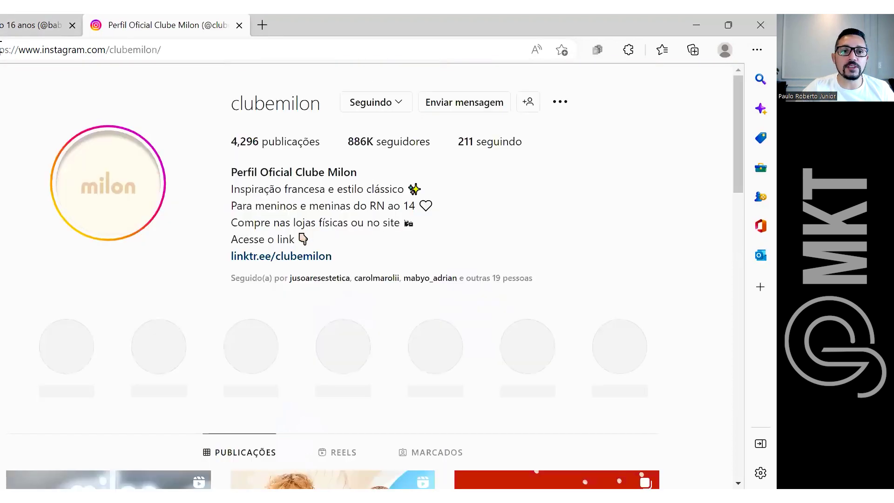
pyautogui.scroll(-3, 412, 342)
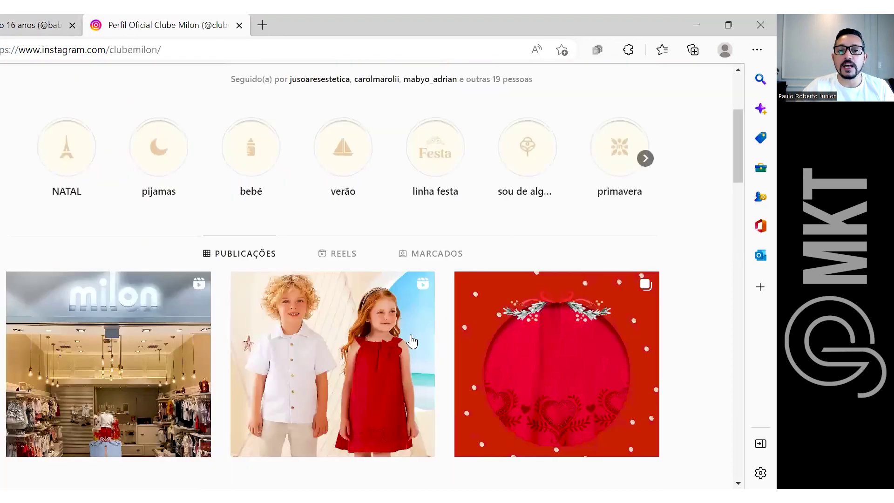
pyautogui.scroll(-5, 412, 341)
pyautogui.scroll(-5, 412, 335)
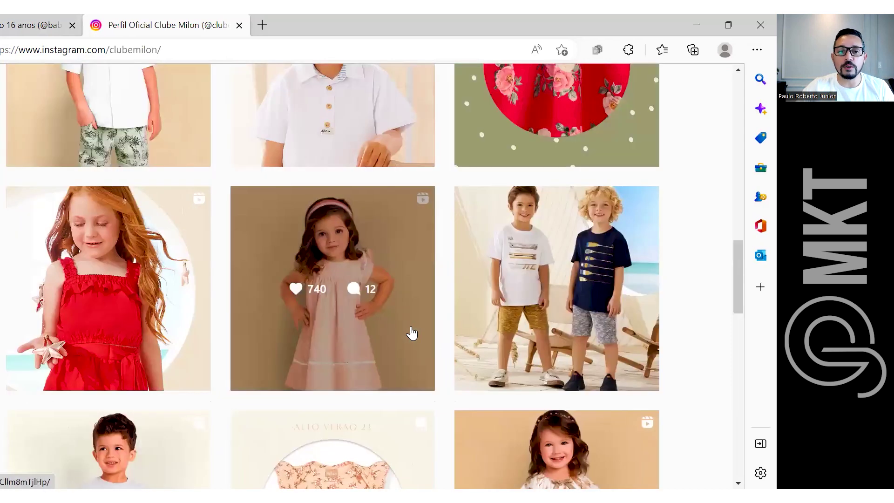
pyautogui.scroll(-5, 412, 333)
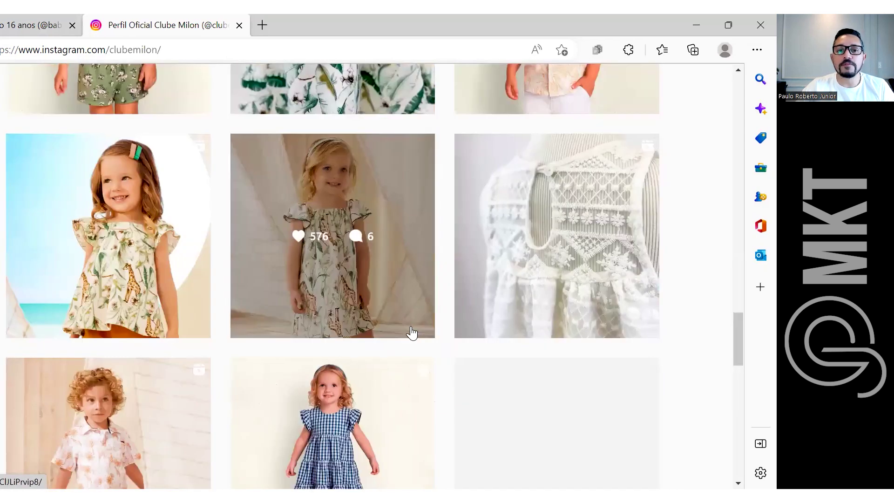
pyautogui.scroll(-10, 412, 333)
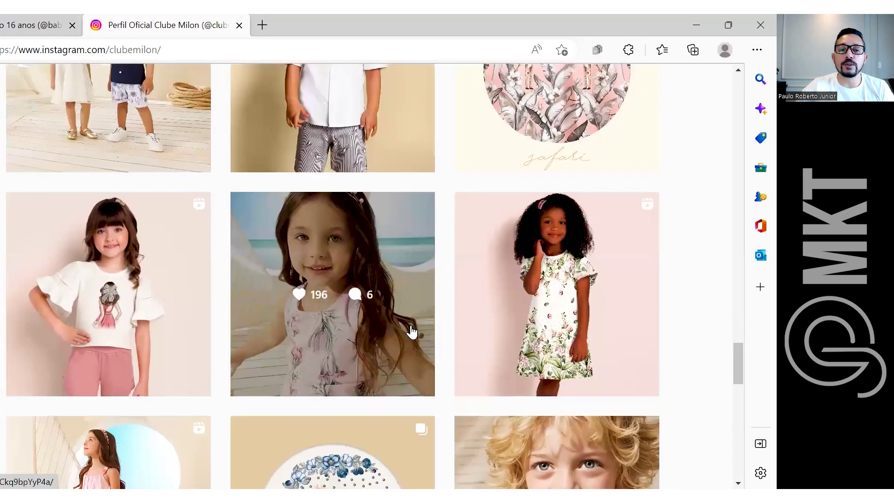
pyautogui.scroll(-3, 412, 332)
pyautogui.scroll(-10, 359, 236)
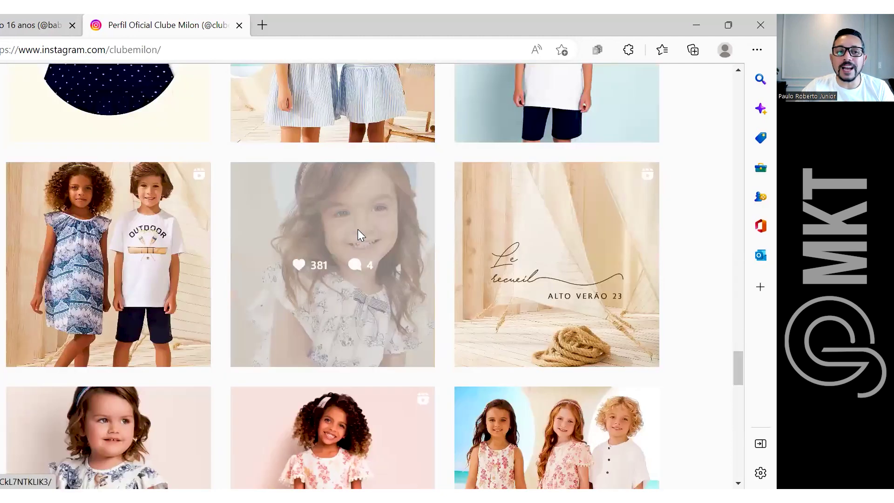
pyautogui.click(358, 233)
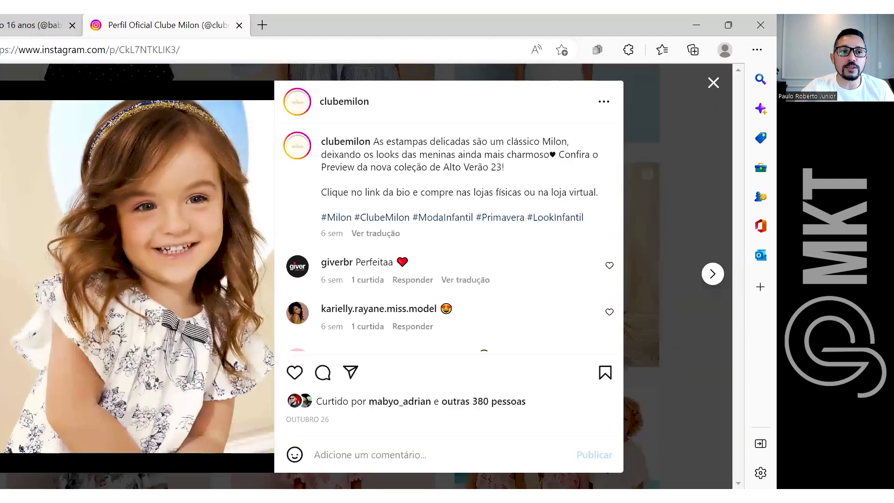
# Return to the babyteenmodainfantil profile and look through its flat-lay clothing photos for comparison.
pyautogui.hotkey('ctrl', 'shift', 'Tab')
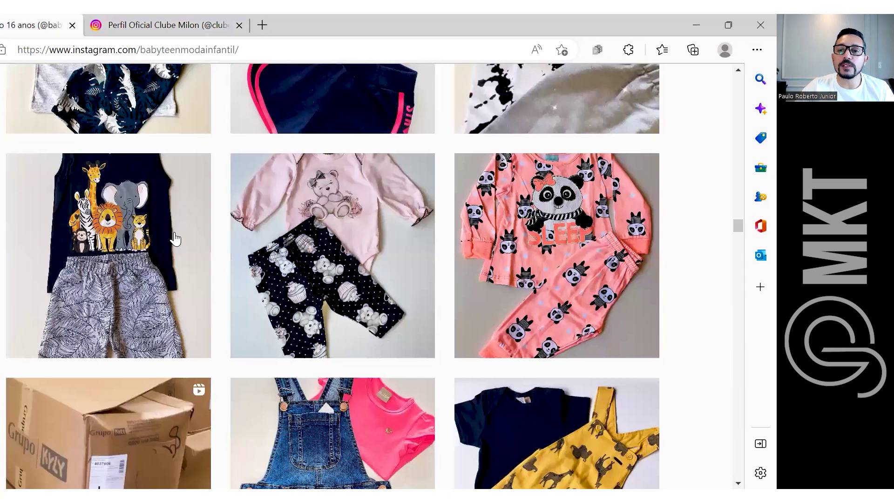
pyautogui.scroll(10, 172, 235)
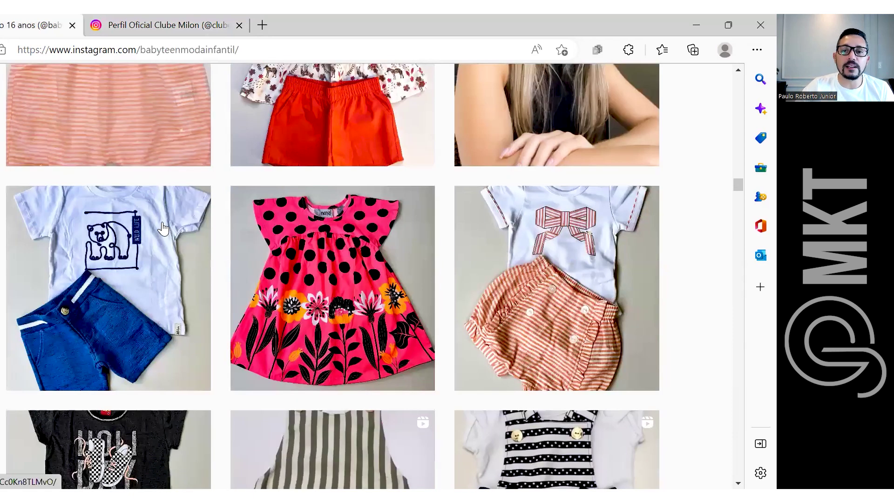
pyautogui.scroll(15, 163, 229)
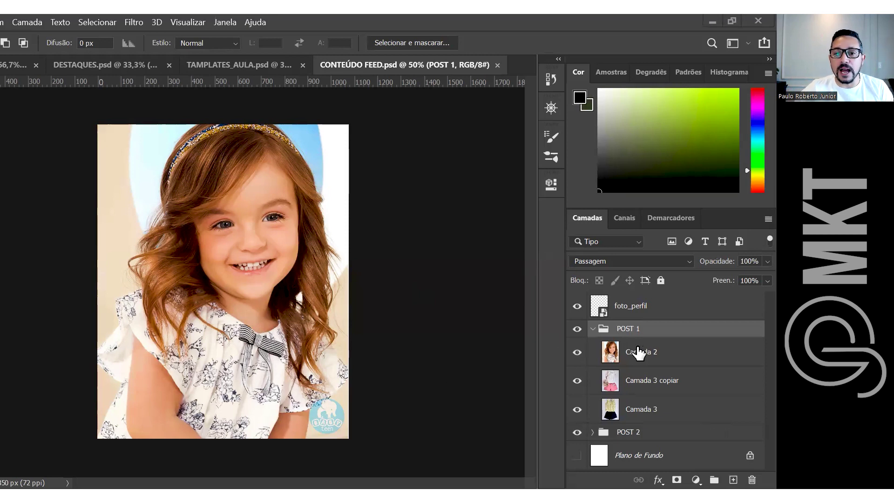
# Hide Camada 2, Camada 3 copiar and Camada 3 one after another in the POST 1 group, and make Camada 3 visible again.
pyautogui.click(577, 353)
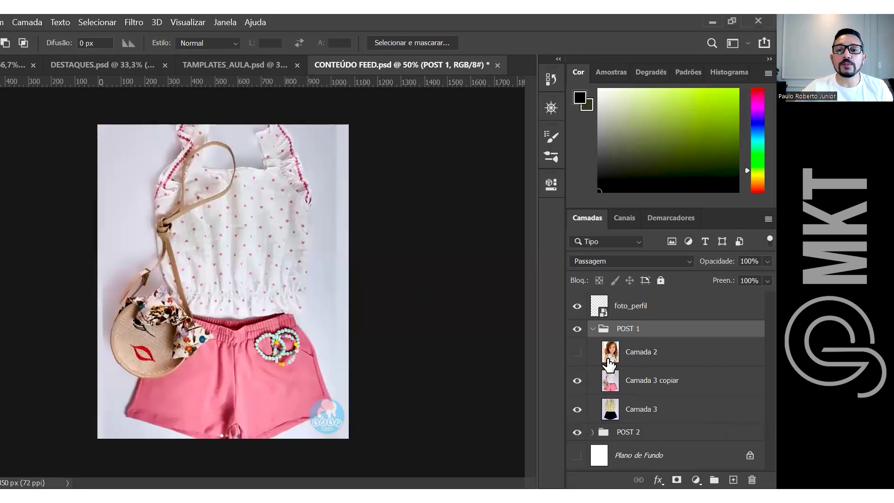
pyautogui.click(577, 381)
pyautogui.click(578, 410)
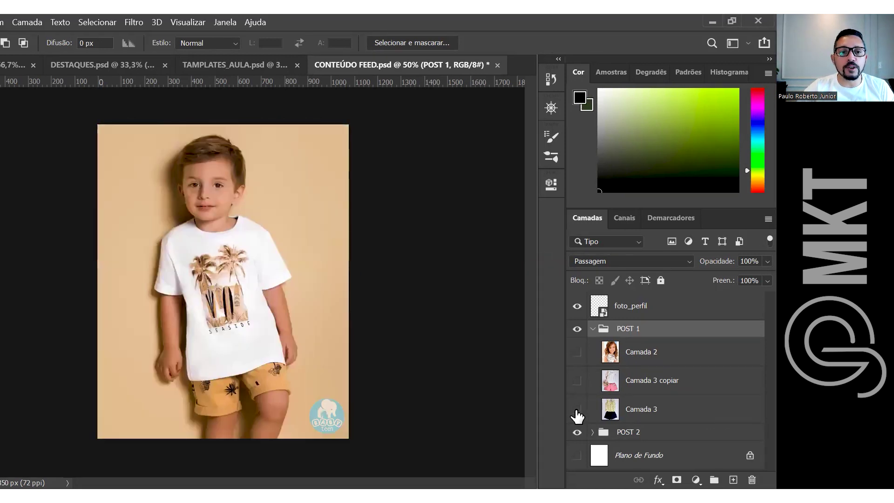
pyautogui.click(578, 409)
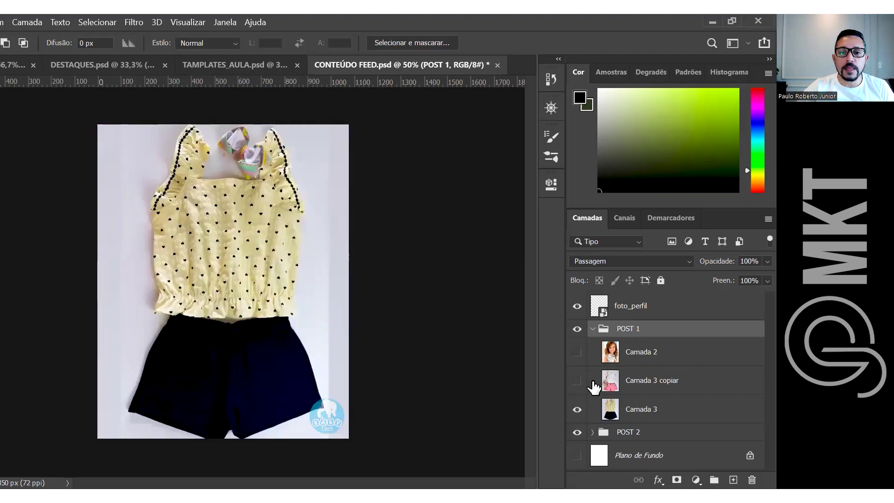
# Preview Camada 2 and Camada 3 copiar in turn, hiding each again so only Camada 3 shows in POST 1.
pyautogui.click(577, 352)
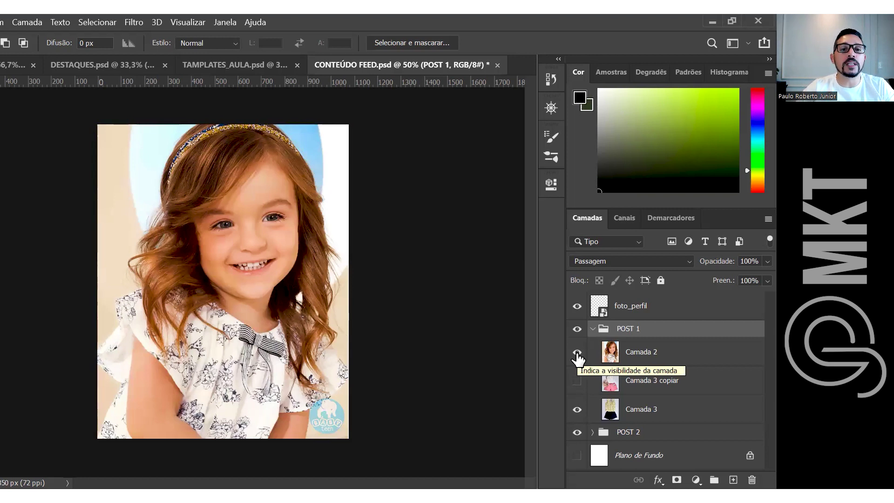
pyautogui.click(578, 353)
pyautogui.click(578, 381)
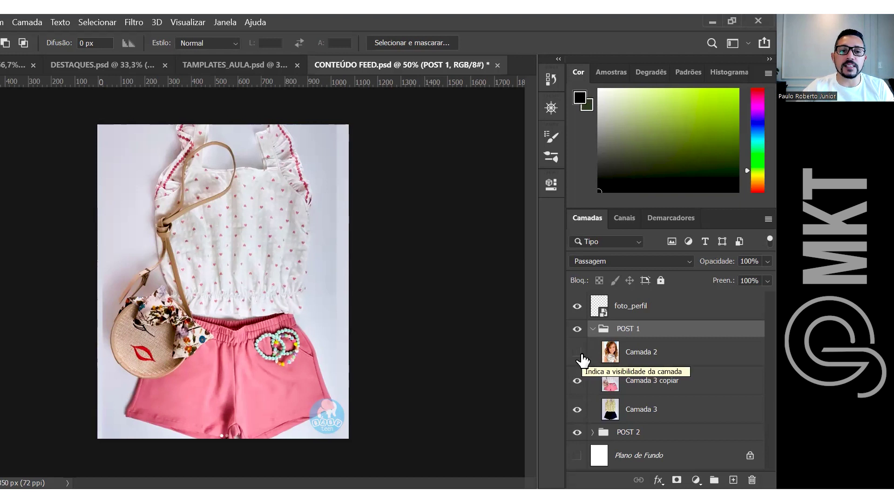
pyautogui.click(577, 381)
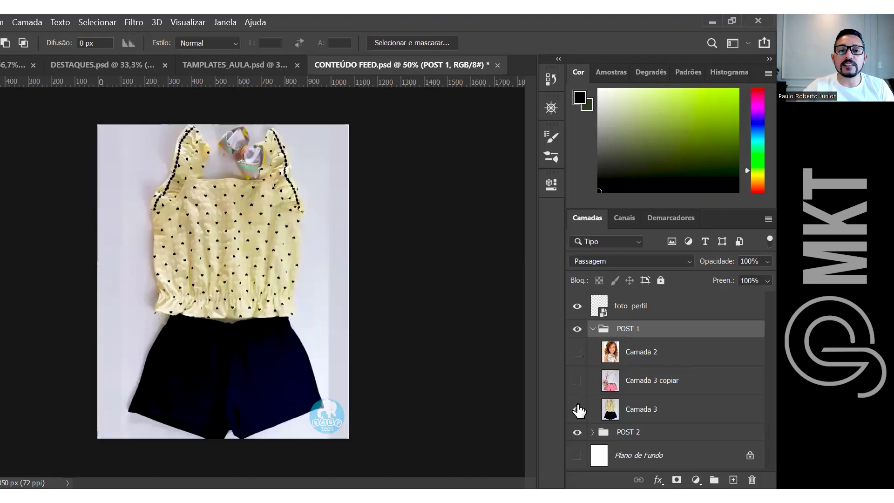
# Collapse the POST 1 group and hide it, leaving the POST 2 group visible.
pyautogui.click(594, 329)
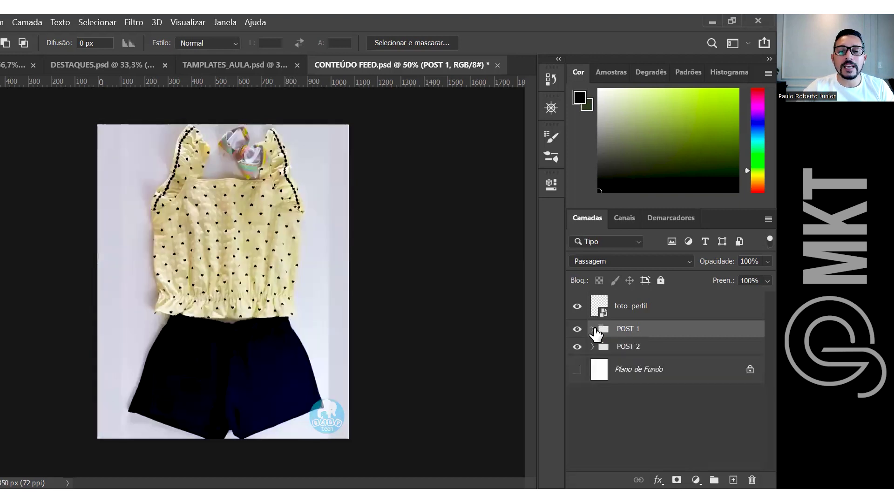
pyautogui.click(577, 347)
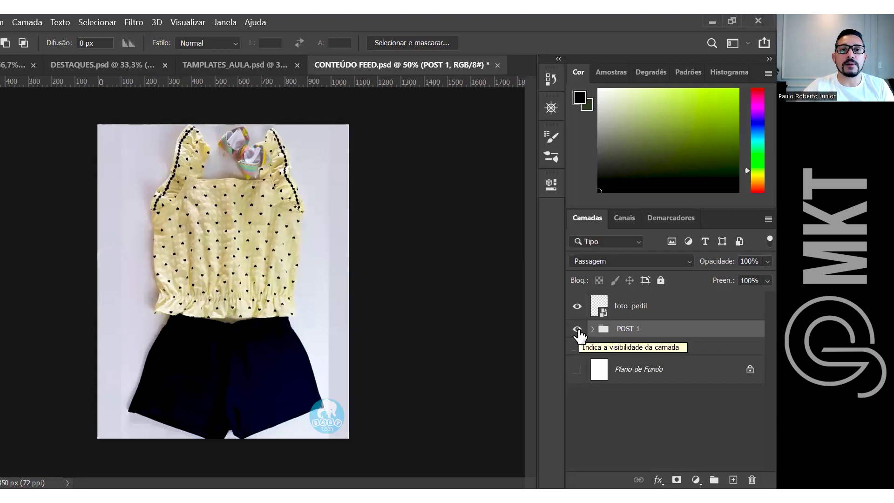
pyautogui.click(577, 329)
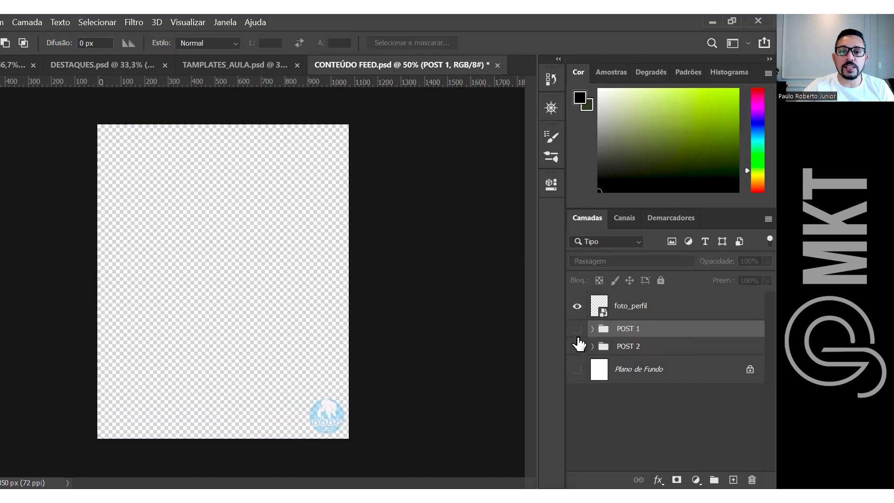
pyautogui.click(577, 347)
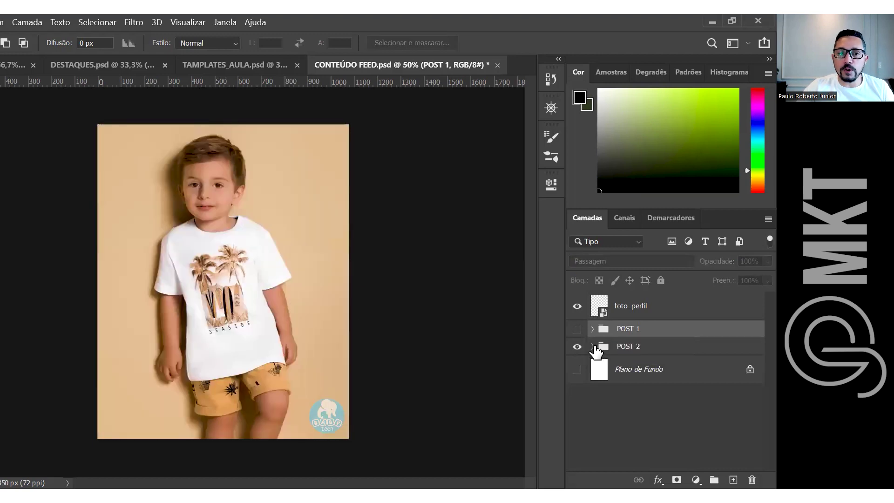
# Expand the POST 2 group and toggle Camada 4 off and on to preview the clothing photo beneath it.
pyautogui.click(593, 347)
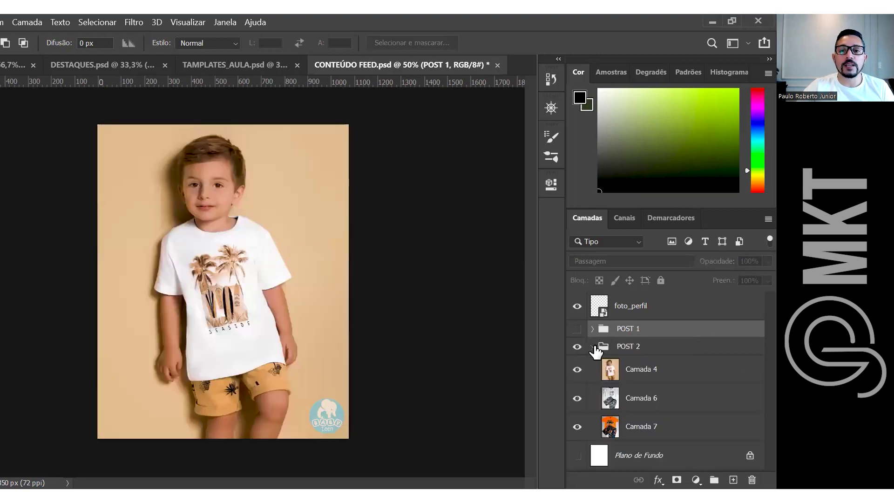
pyautogui.click(578, 370)
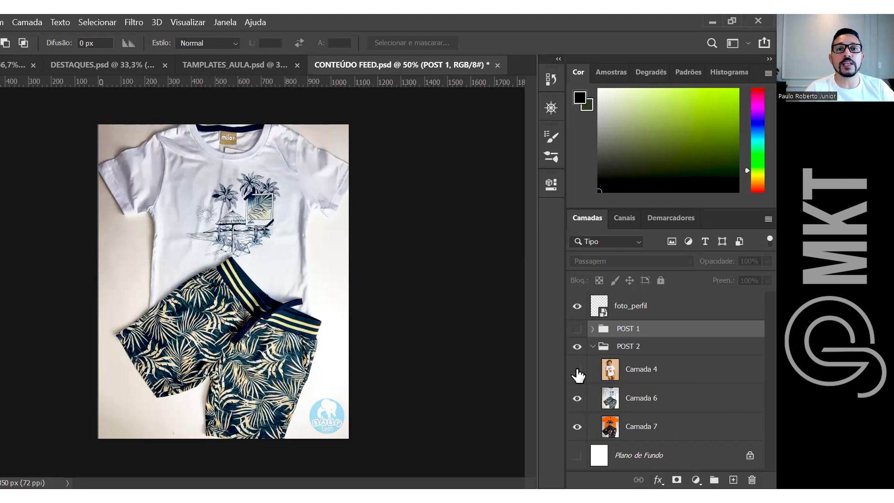
pyautogui.click(578, 369)
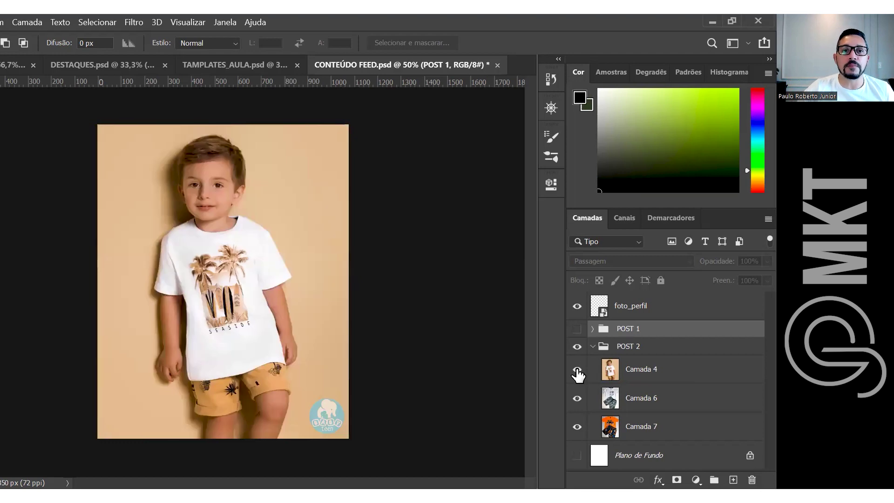
# Show and expand the POST 1 group to display Camada 2 as its cover image, and hide the group again.
pyautogui.click(577, 329)
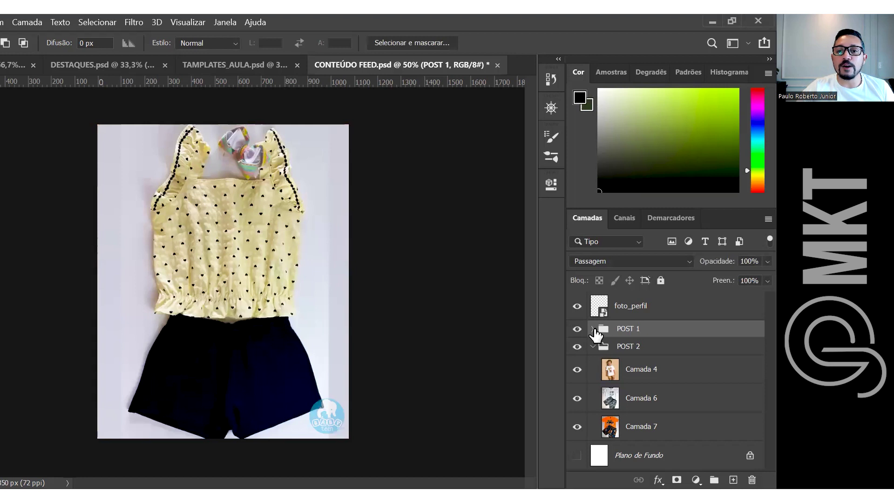
pyautogui.click(593, 330)
pyautogui.click(577, 354)
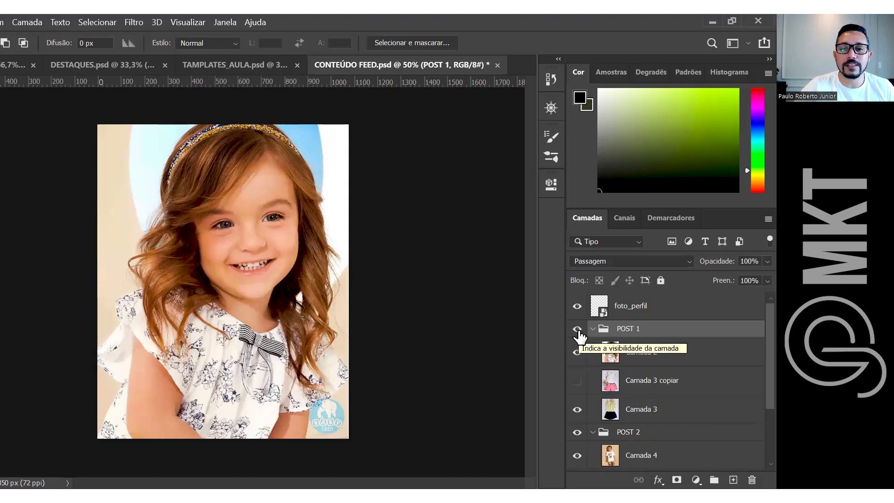
pyautogui.click(578, 330)
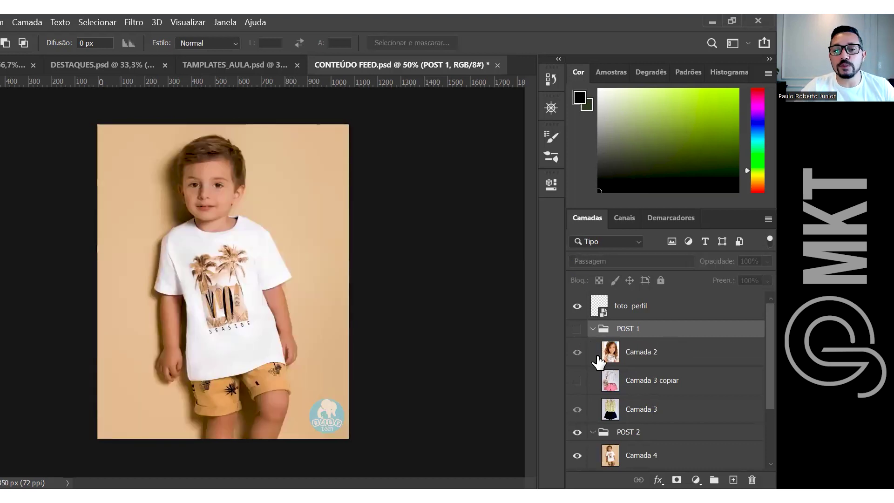
# Hide Camada 4 and Camada 6 in the POST 2 group to step through its images down to Camada 7.
pyautogui.scroll(-3, 596, 380)
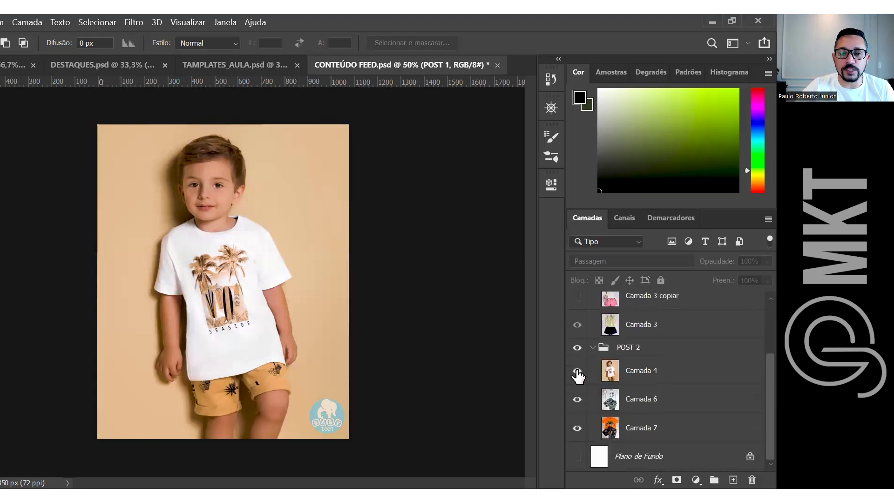
pyautogui.click(577, 372)
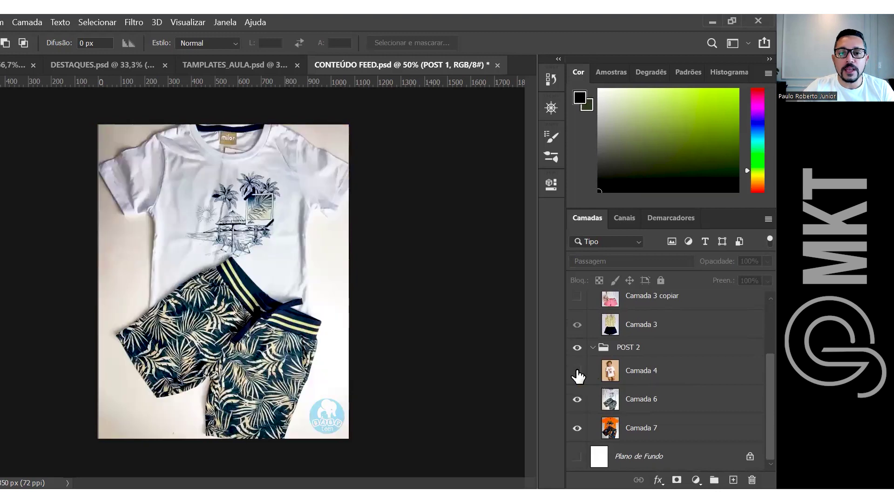
pyautogui.click(578, 401)
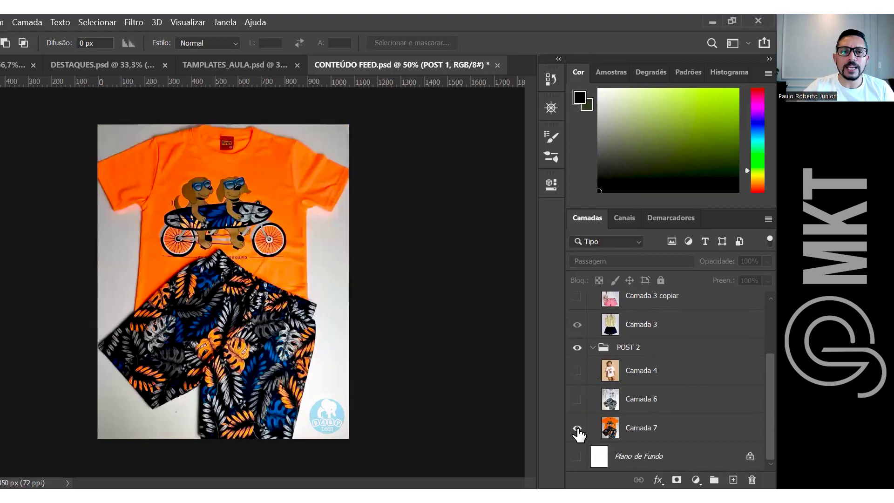